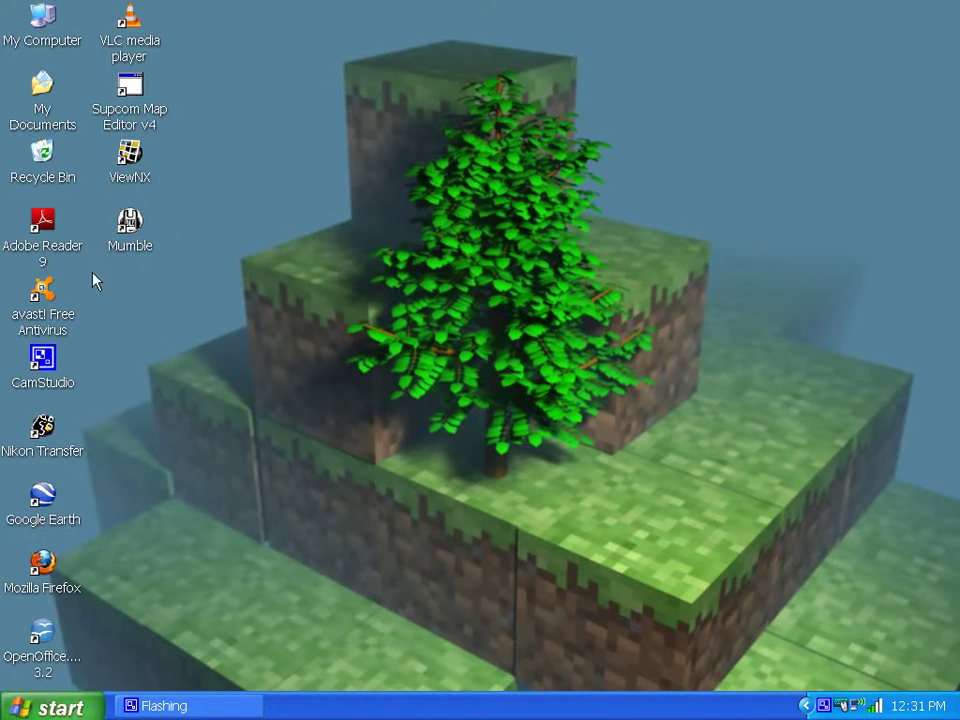
pyautogui.doubleClick(130, 225)
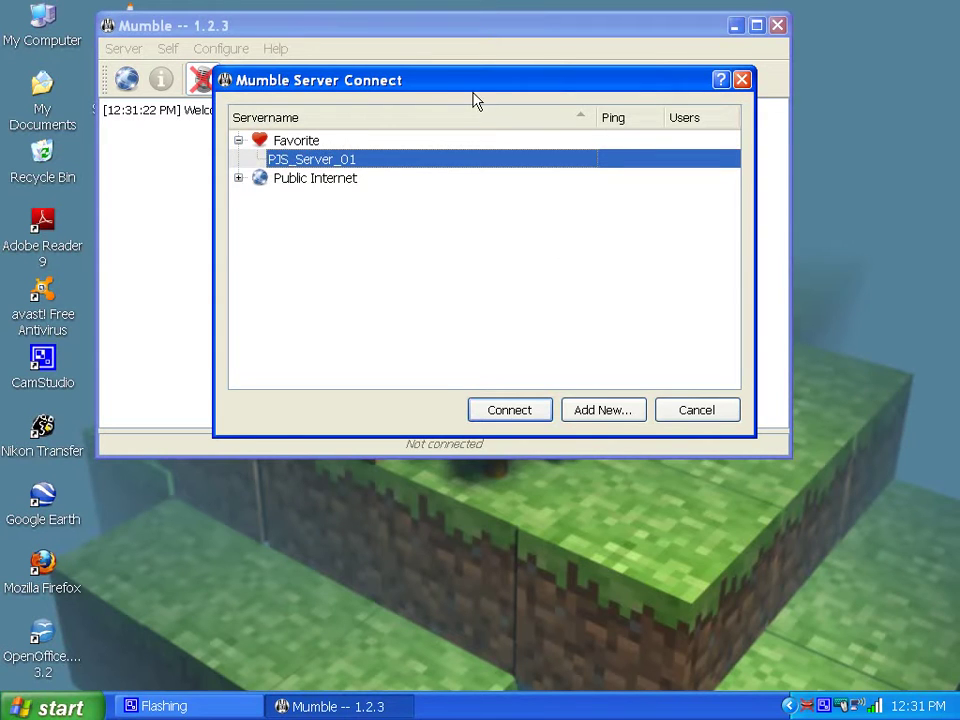
pyautogui.moveTo(459, 83); pyautogui.dragTo(563, 232)
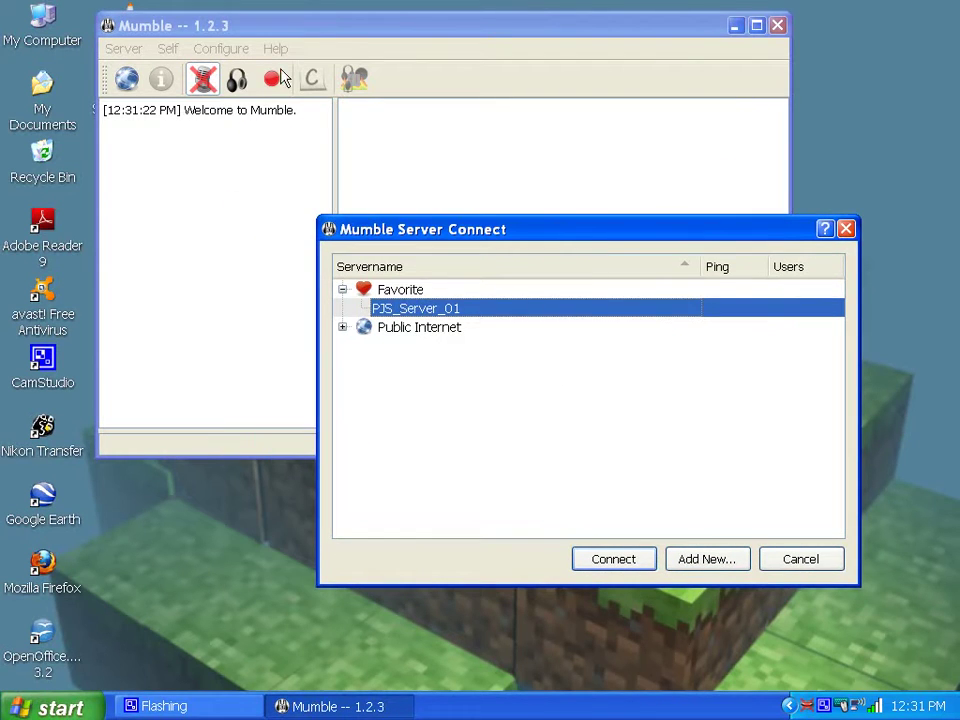
pyautogui.click(799, 568)
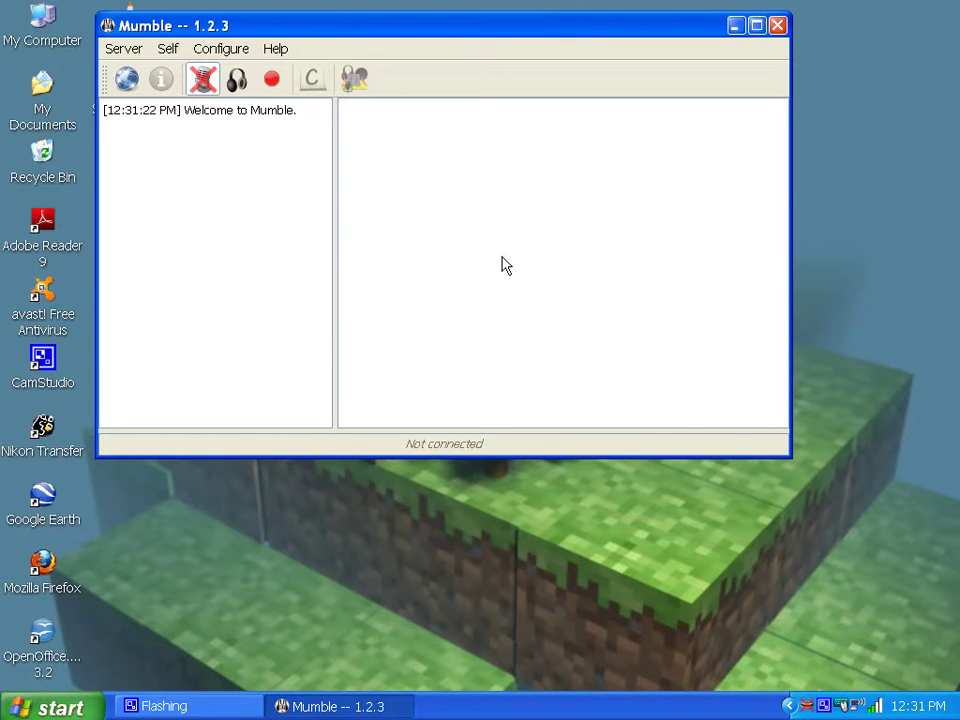
pyautogui.click(778, 25)
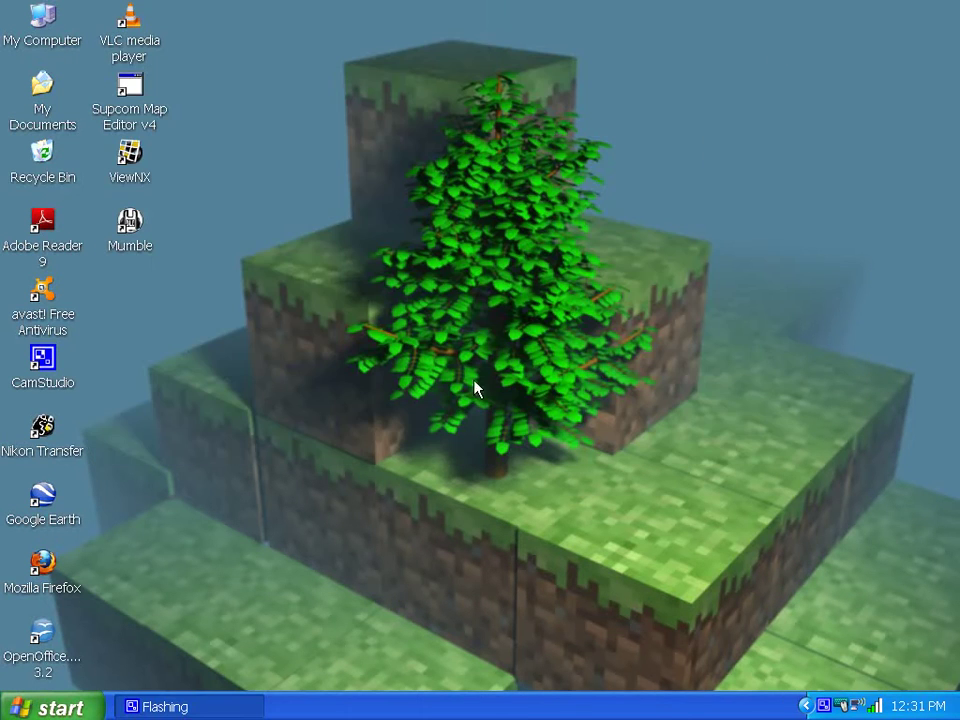
# Start the Murmur server from the installed Mumble programs
pyautogui.click(55, 706)
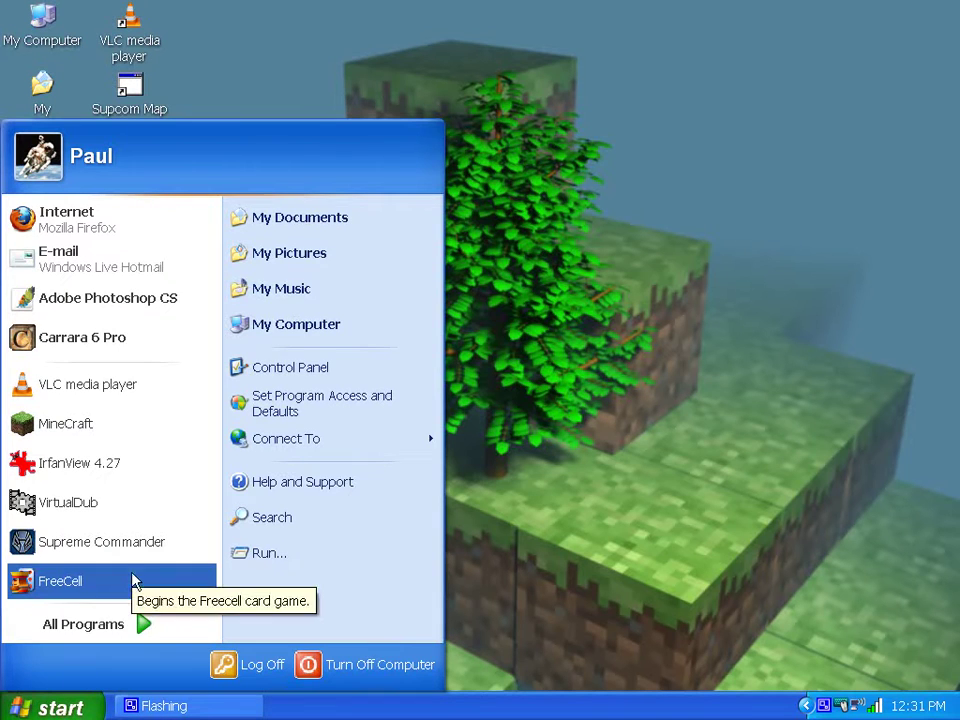
pyautogui.click(150, 625)
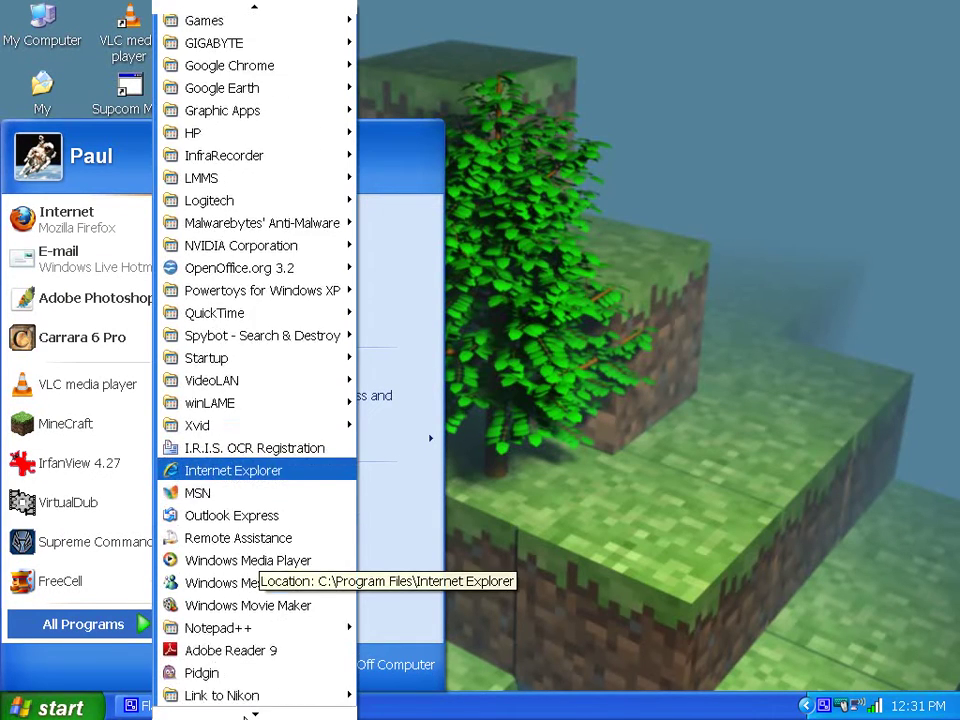
pyautogui.moveTo(246, 709)
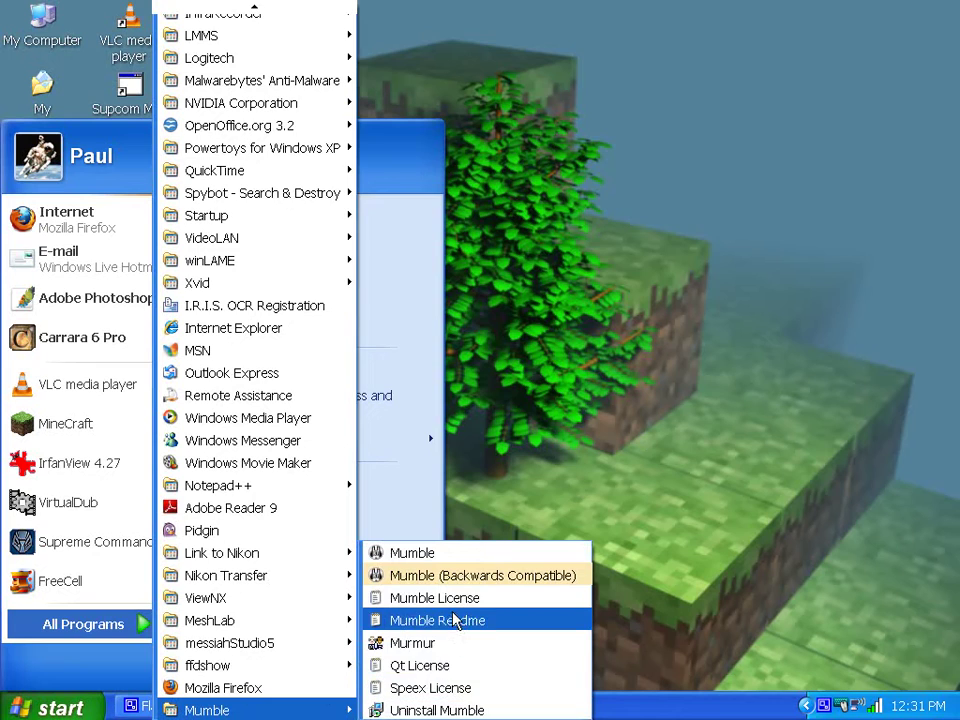
pyautogui.click(445, 643)
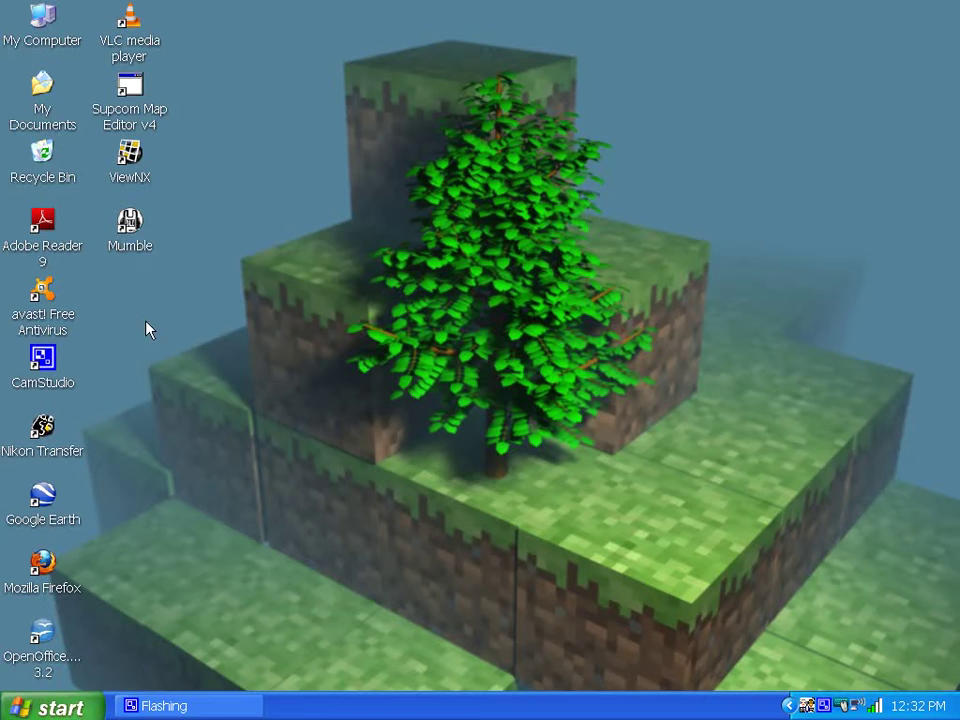
# Launch Mumble and connect to the favorite server PJS_Server_01, leaving the form for adding a new server empty
pyautogui.doubleClick(134, 224)
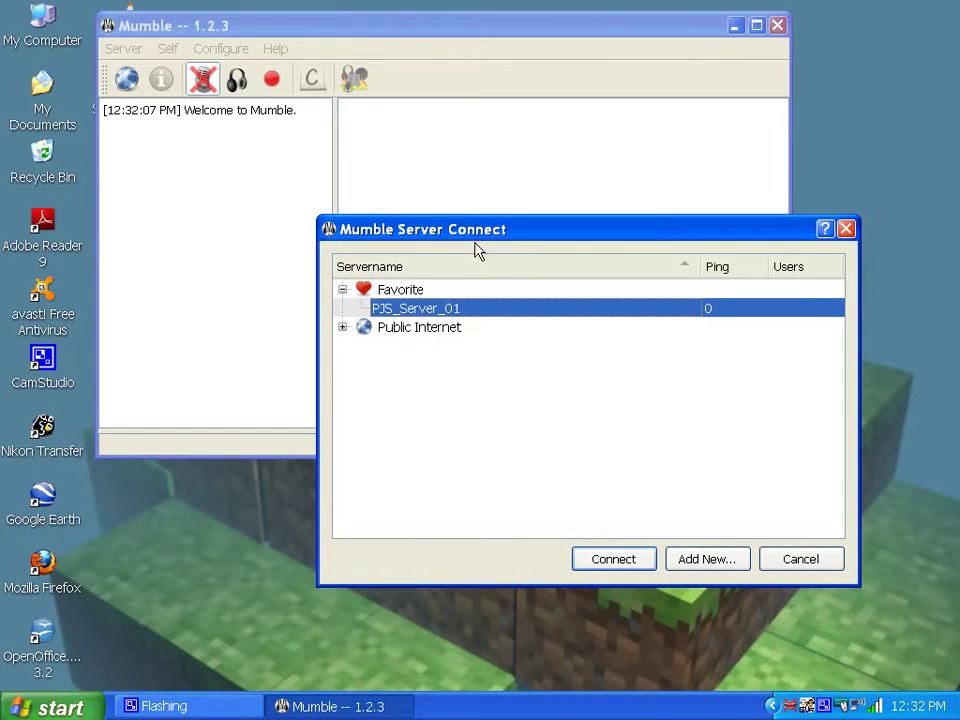
pyautogui.moveTo(460, 231); pyautogui.dragTo(316, 160)
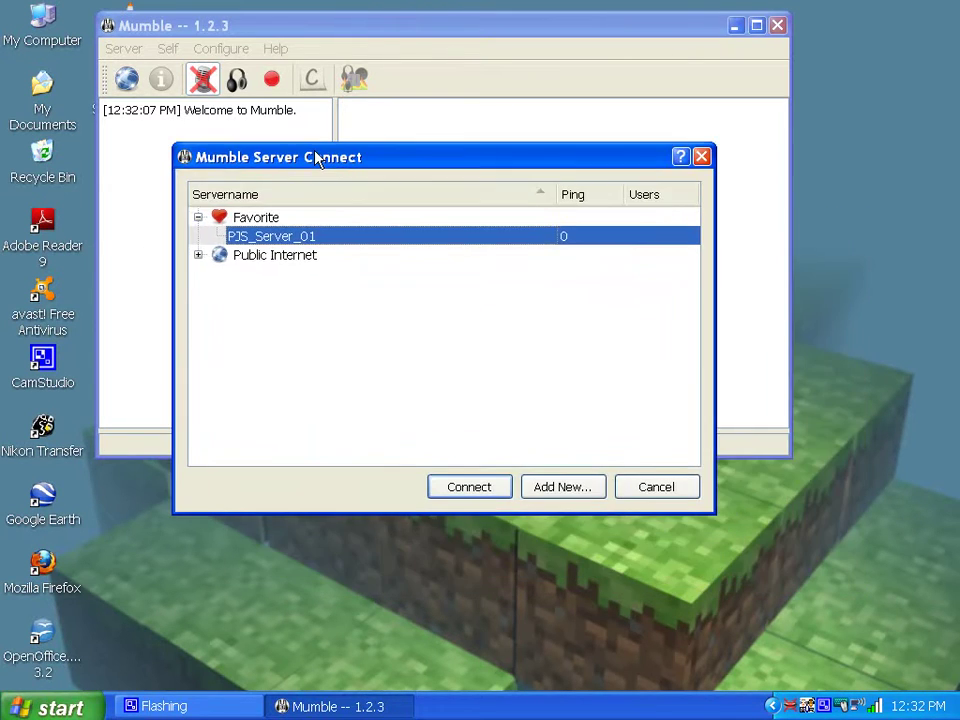
pyautogui.click(562, 487)
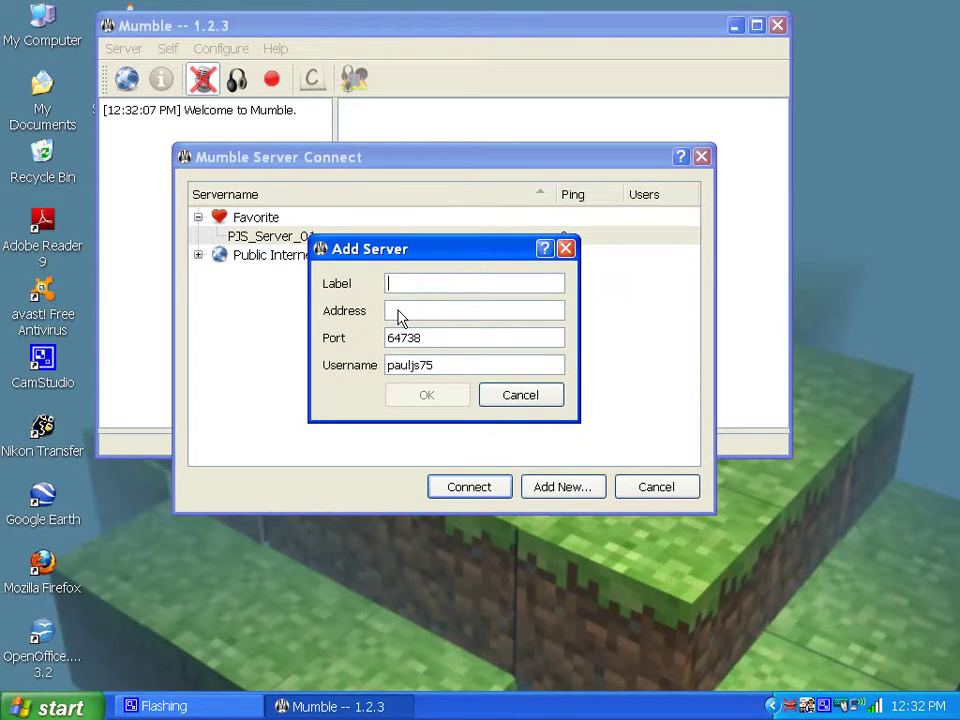
pyautogui.click(540, 398)
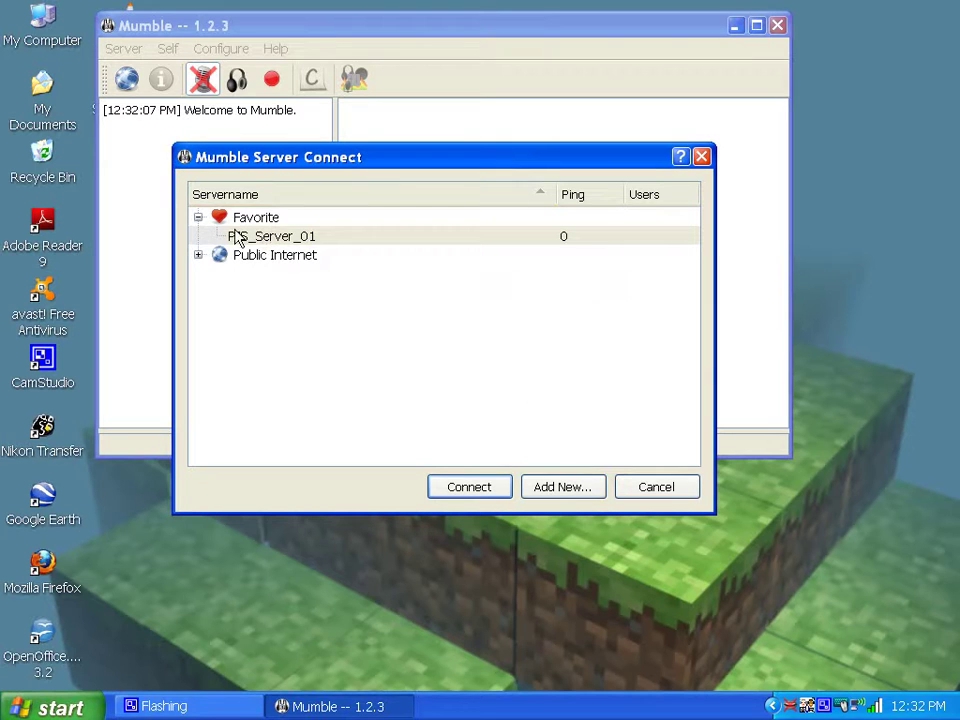
pyautogui.click(268, 240)
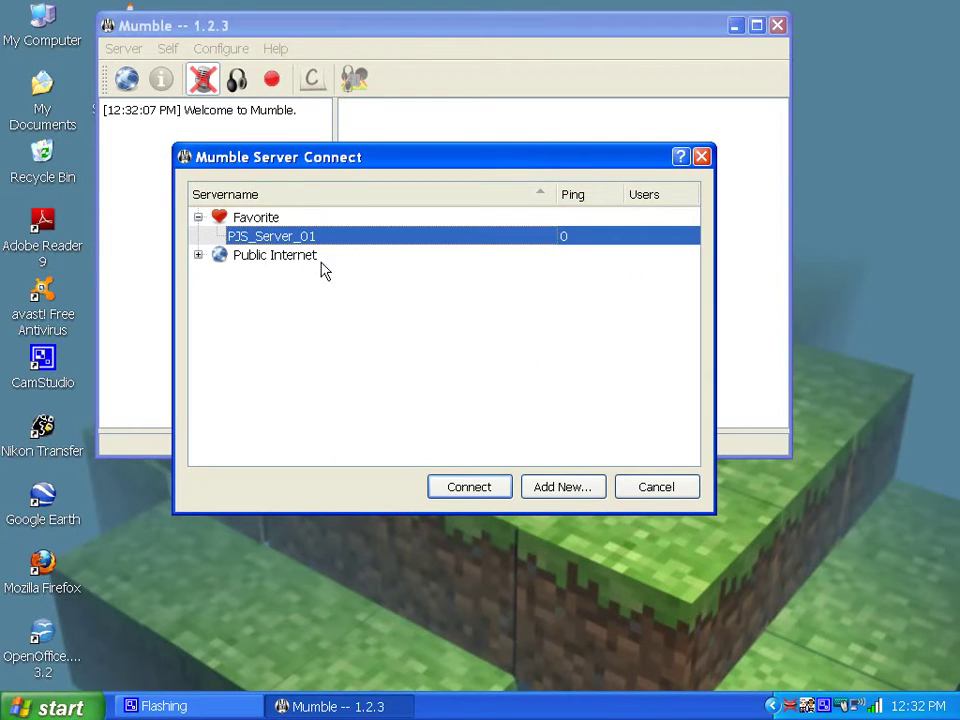
pyautogui.click(467, 487)
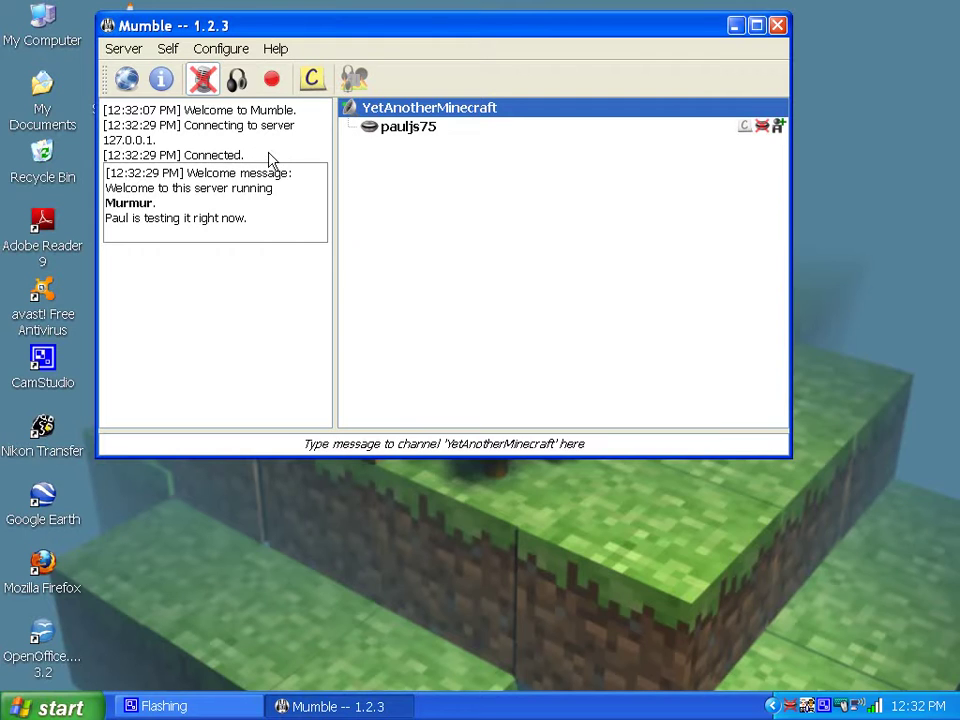
# Unmute your own microphone on the connected server
pyautogui.click(203, 80)
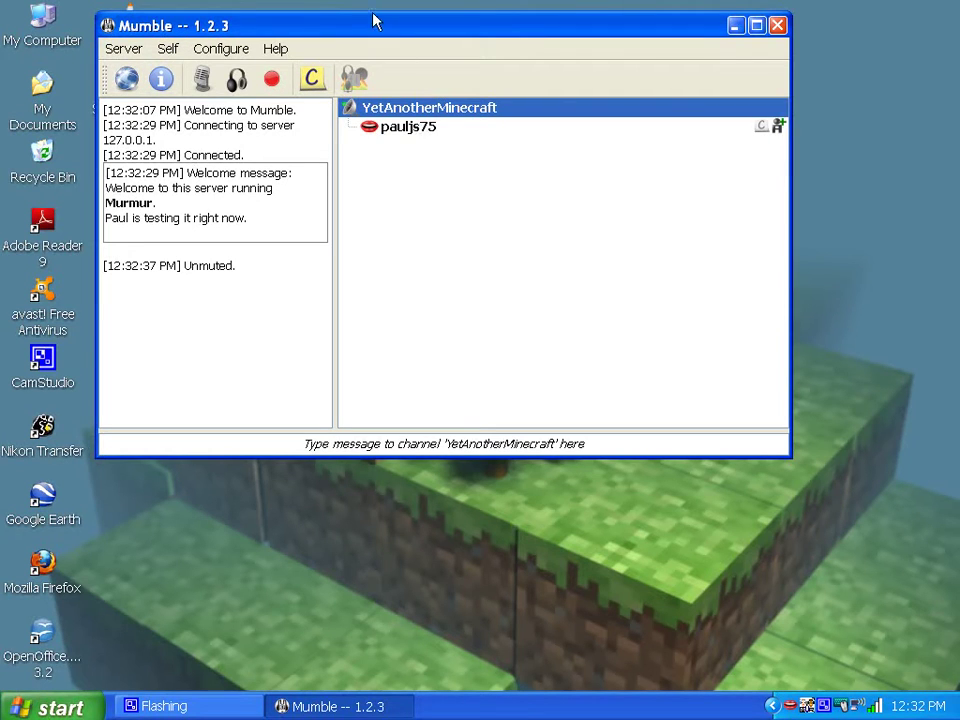
pyautogui.moveTo(298, 26); pyautogui.dragTo(326, 62)
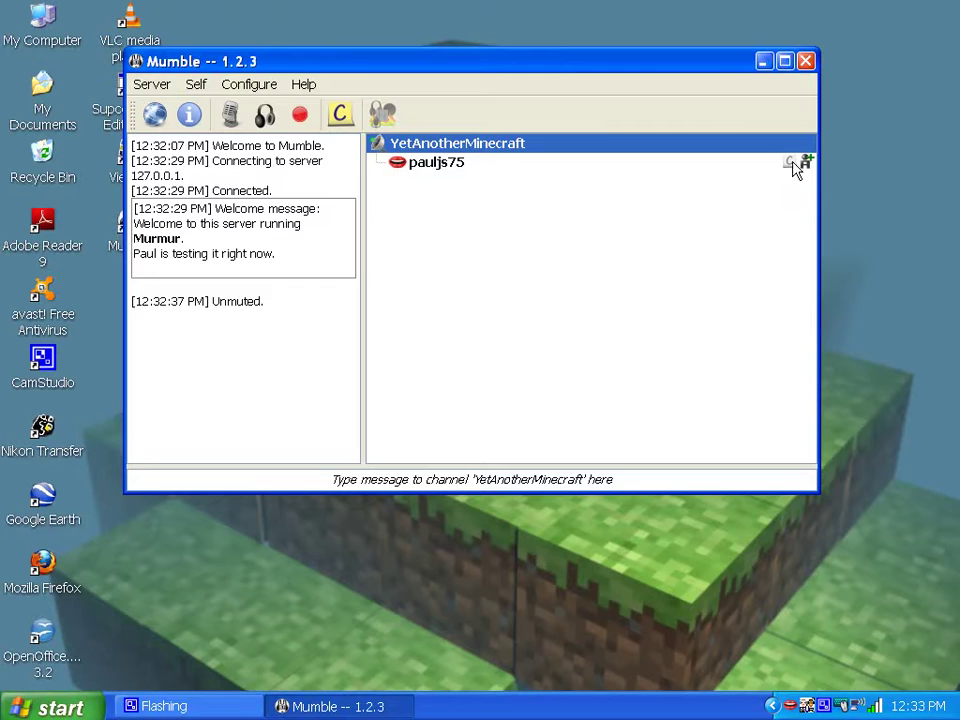
# View the actions available for the connected user without choosing one, and select the YetAnotherMinecraft channel
pyautogui.rightClick(434, 166)
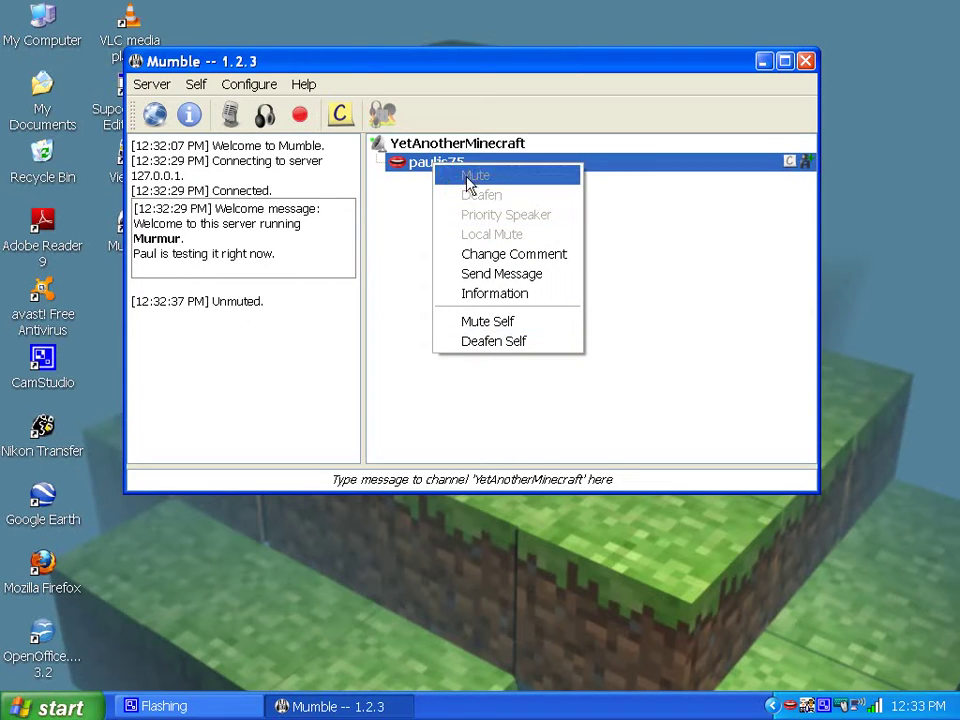
pyautogui.click(400, 188)
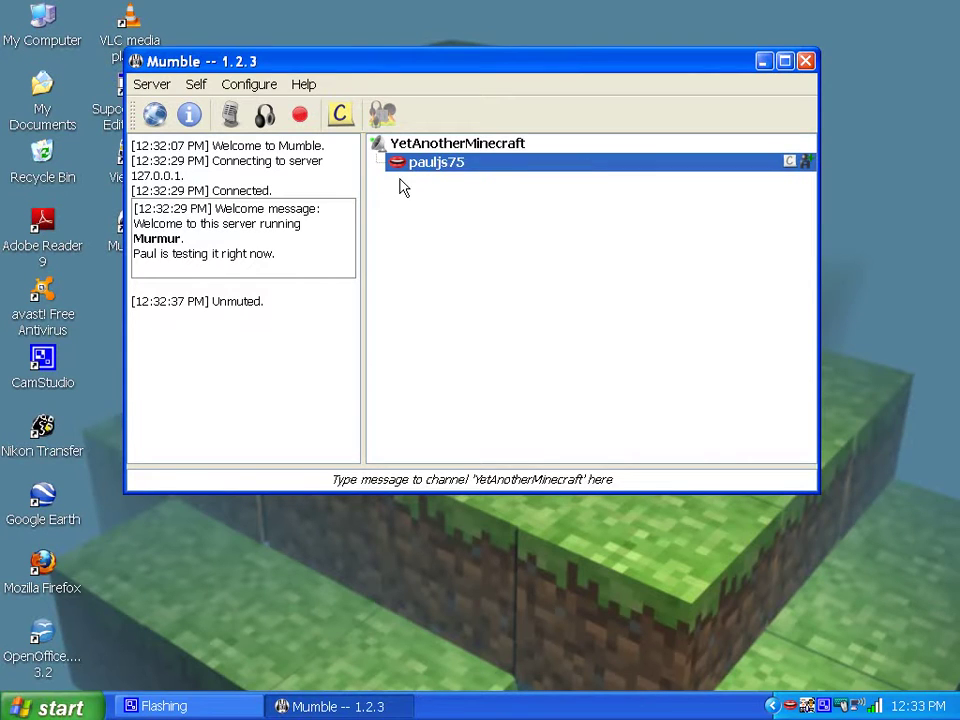
pyautogui.click(483, 145)
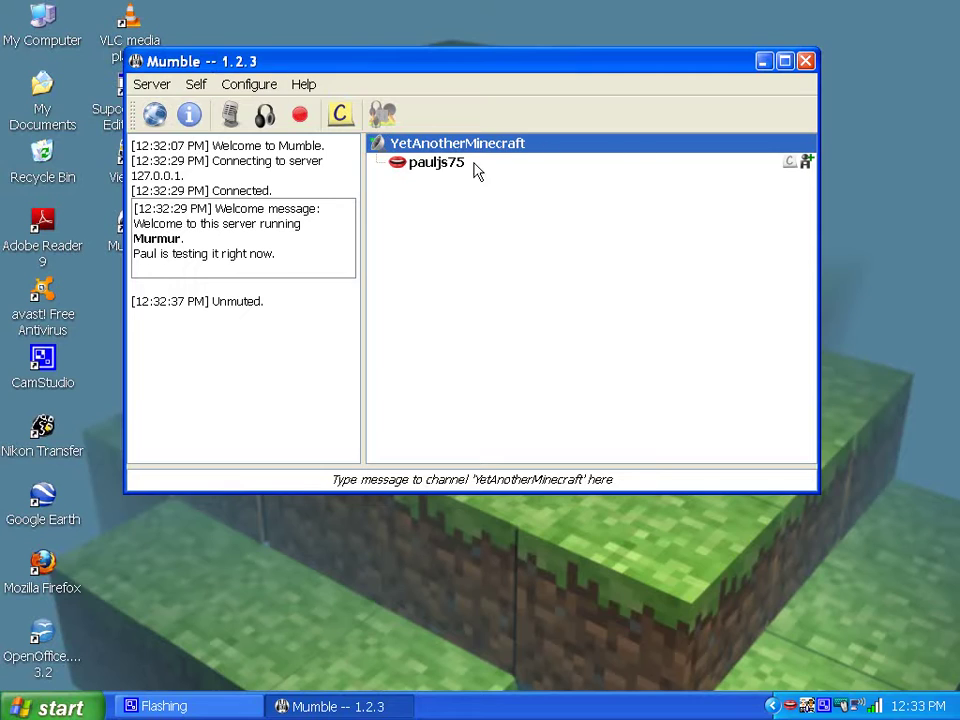
# Browse the United States servers in the public server list and close it without switching servers
pyautogui.click(154, 115)
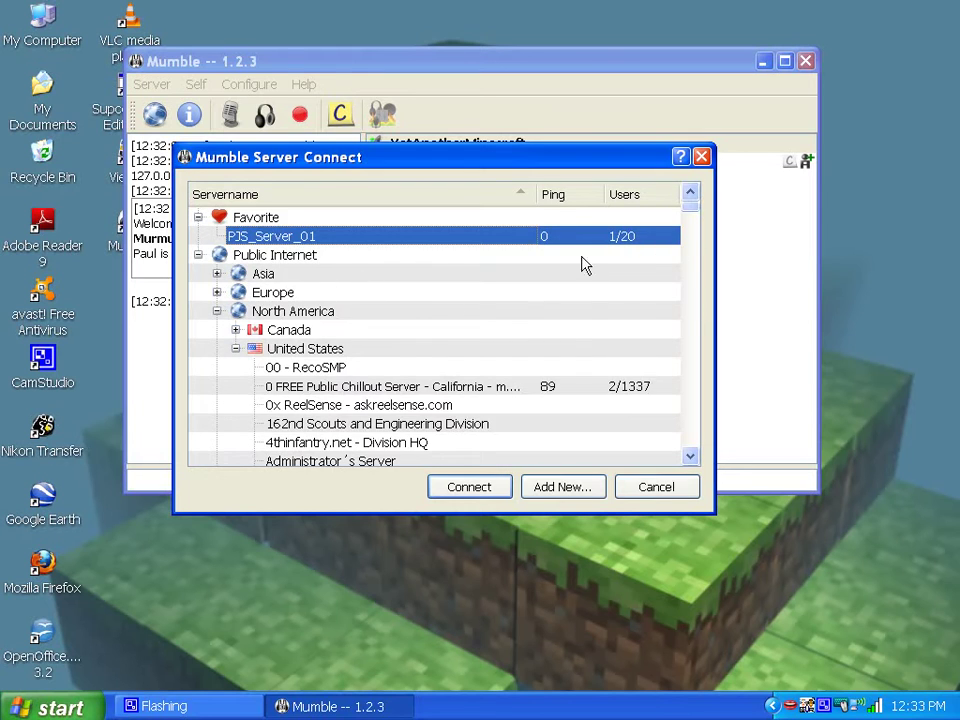
pyautogui.scroll(-3, 444, 403)
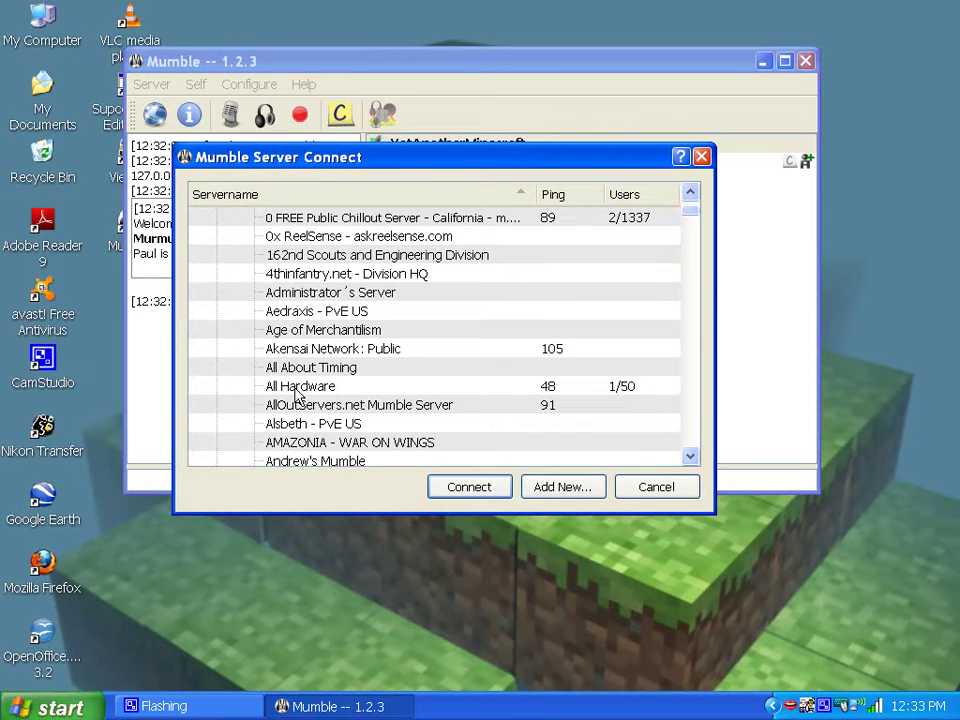
pyautogui.moveTo(302, 372)
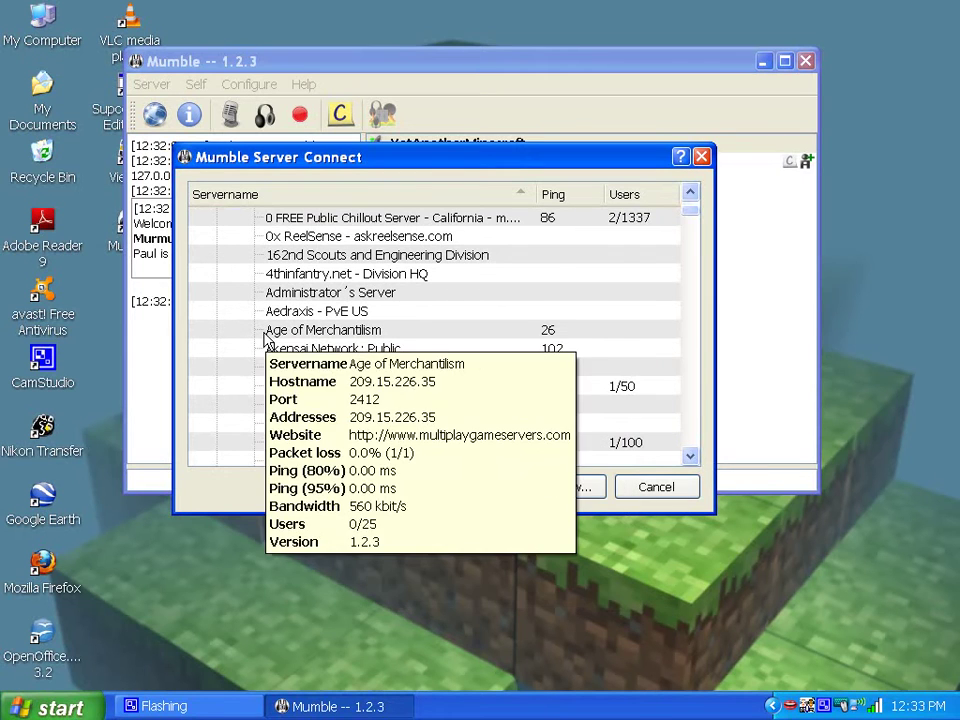
pyautogui.moveTo(315, 302)
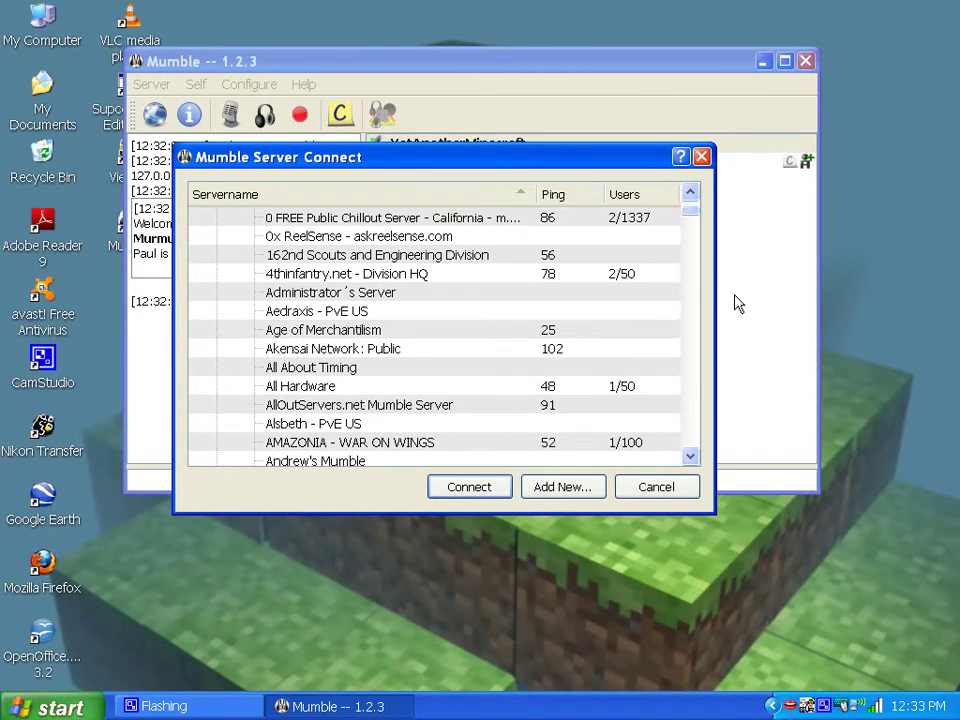
pyautogui.moveTo(691, 215); pyautogui.dragTo(703, 289)
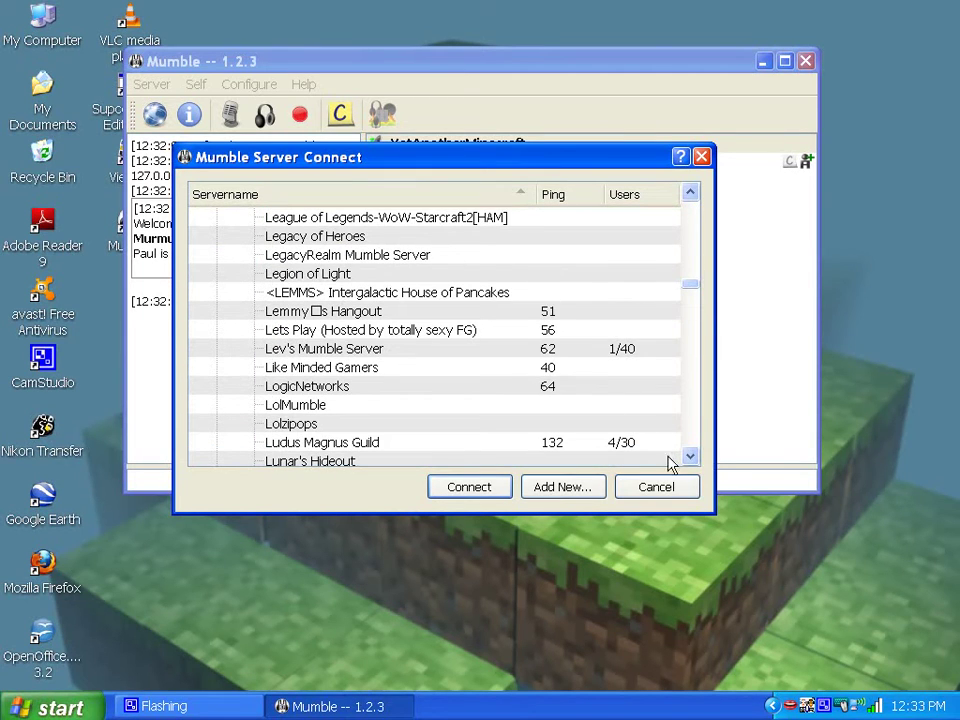
pyautogui.click(678, 490)
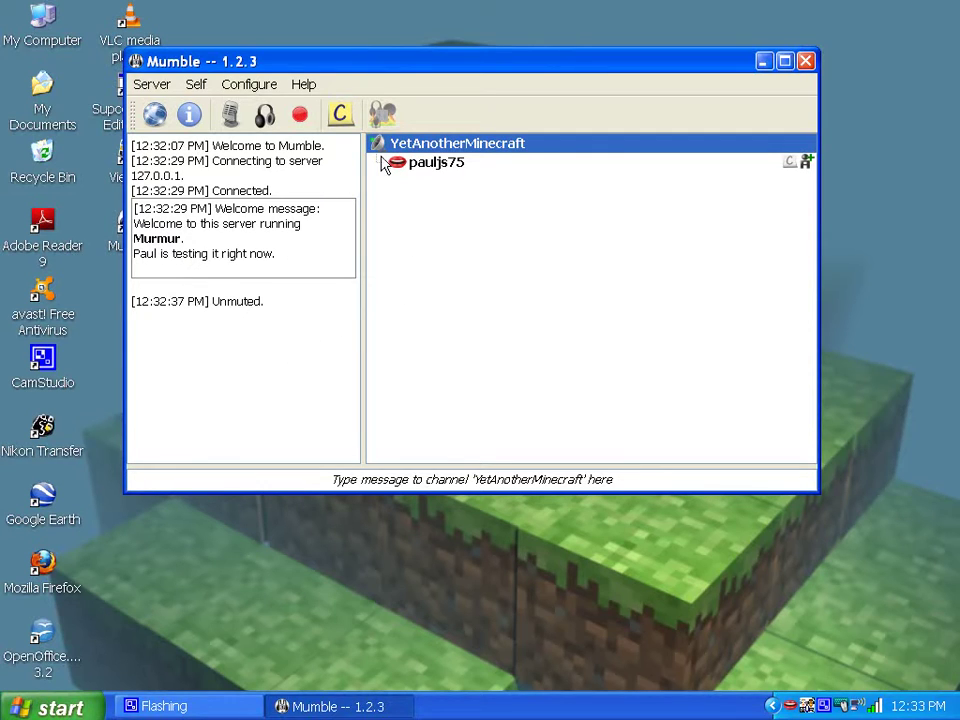
# Send the text message "hello people" to the YetAnotherMinecraft channel
pyautogui.moveTo(376, 66); pyautogui.dragTo(424, 66)
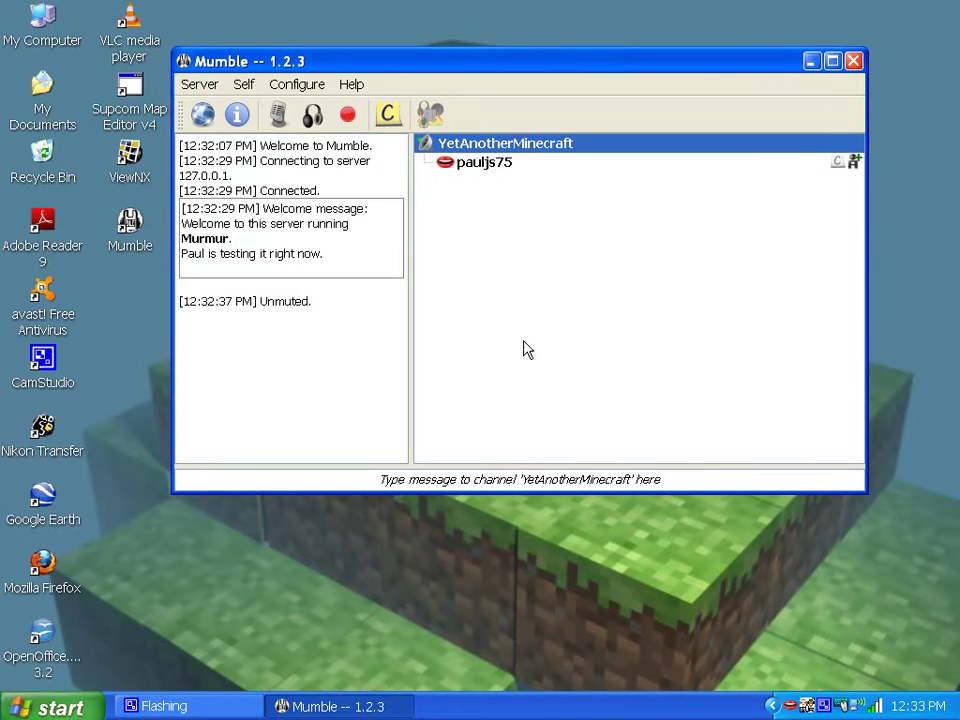
pyautogui.click(484, 481)
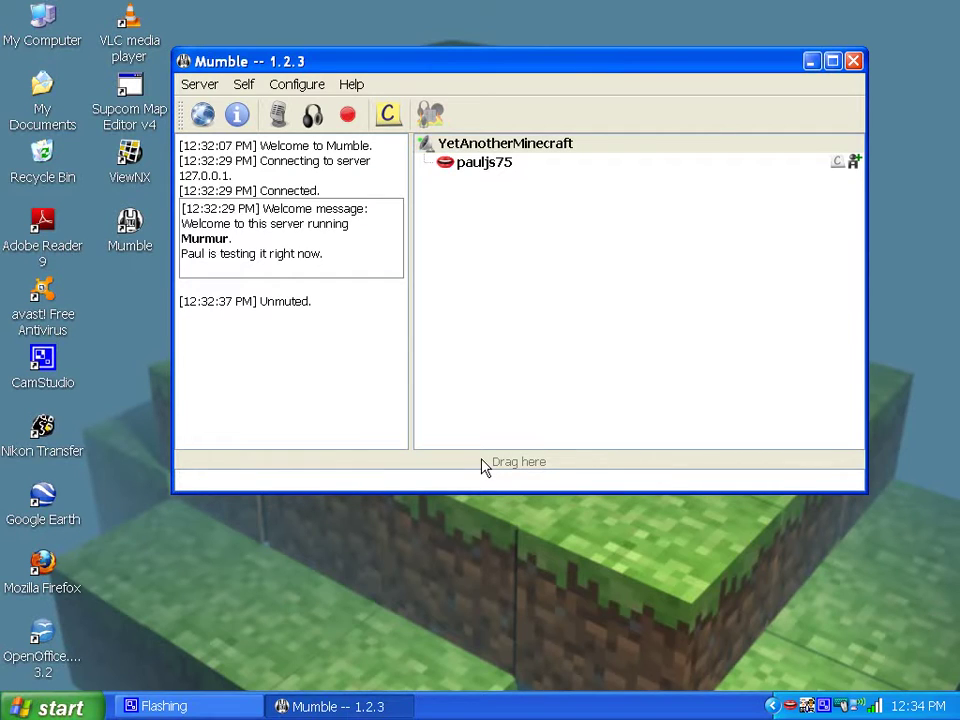
pyautogui.write('hello people')
pyautogui.press('Return')
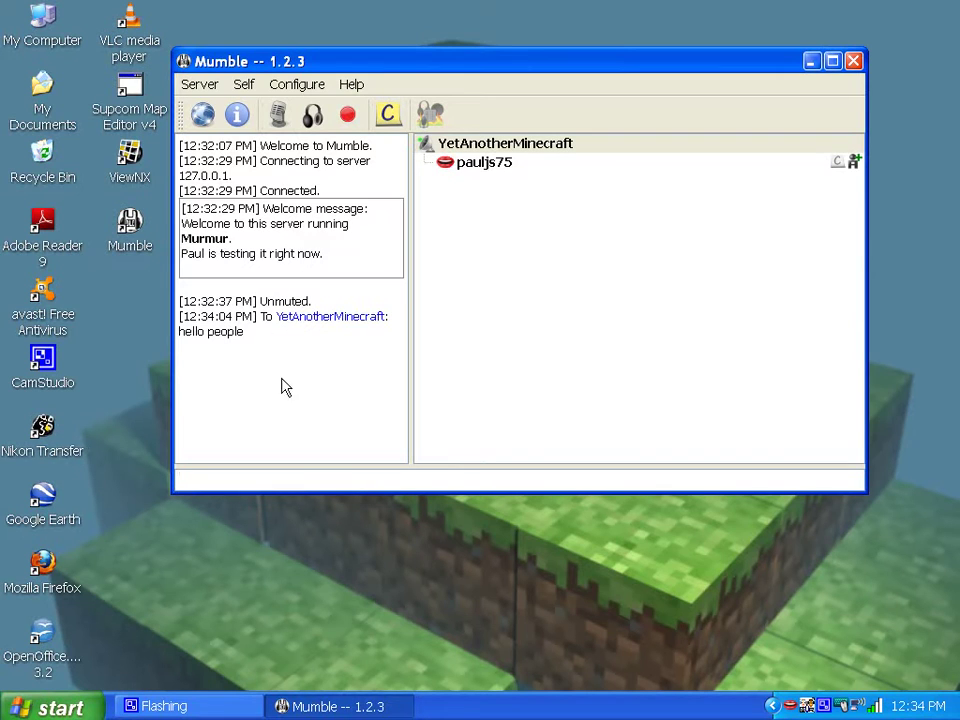
# Try the self-mute and self-deafen controls on and off, ending with both turned off
pyautogui.click(278, 114)
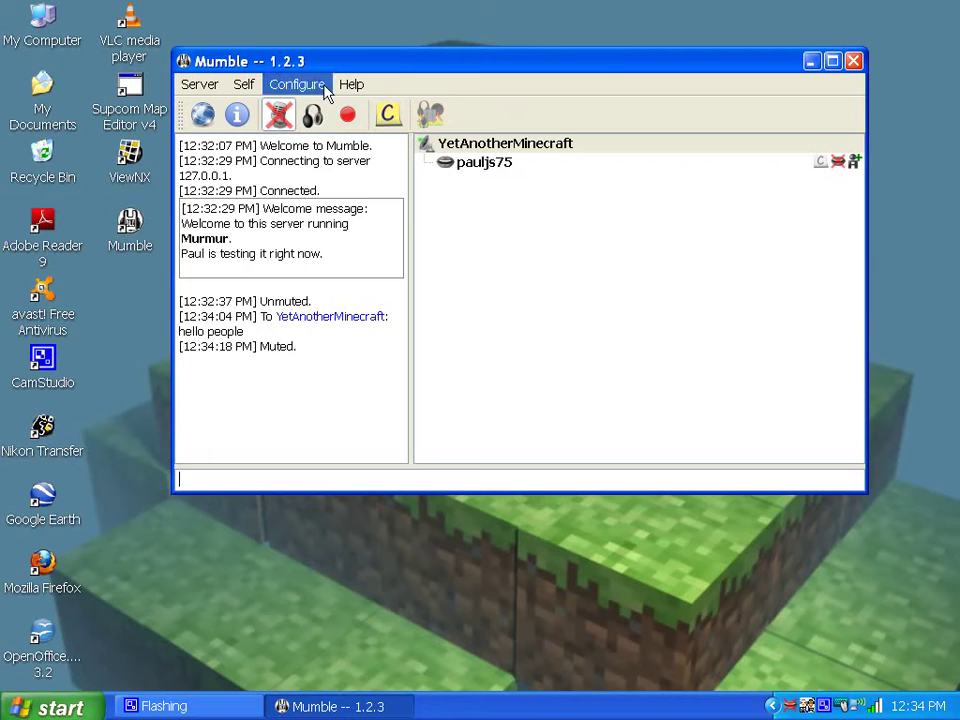
pyautogui.click(278, 114)
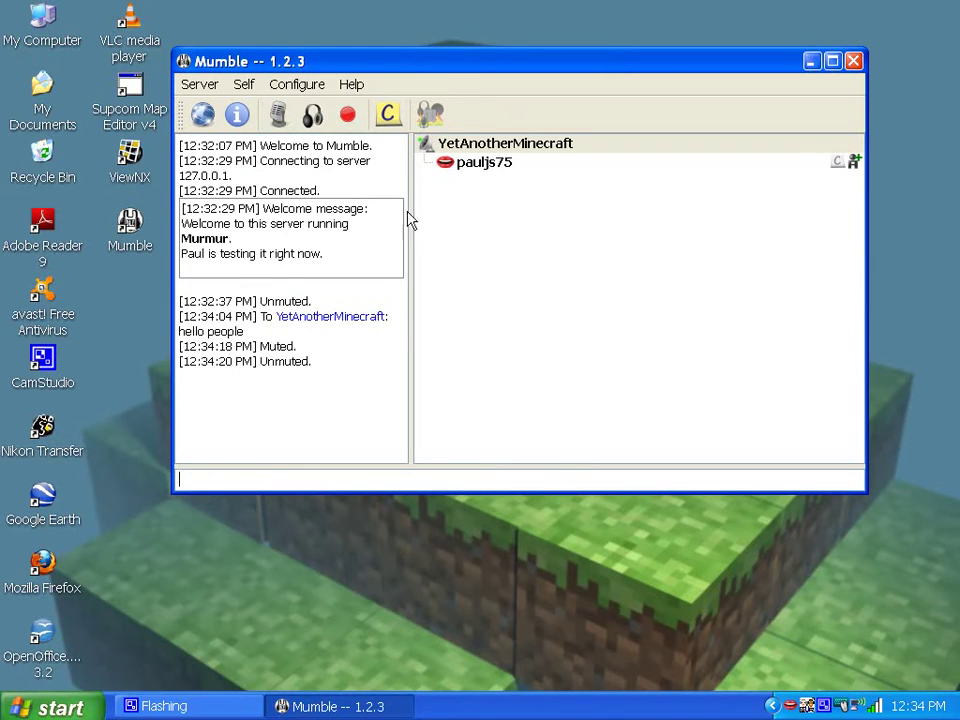
pyautogui.click(313, 116)
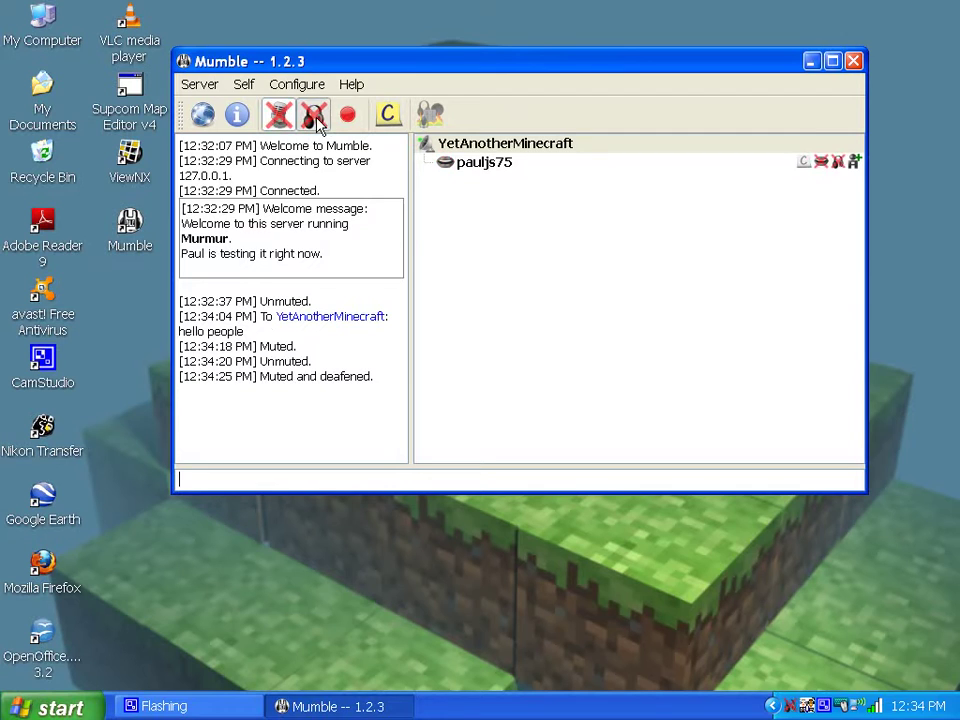
pyautogui.click(313, 116)
pyautogui.click(313, 116)
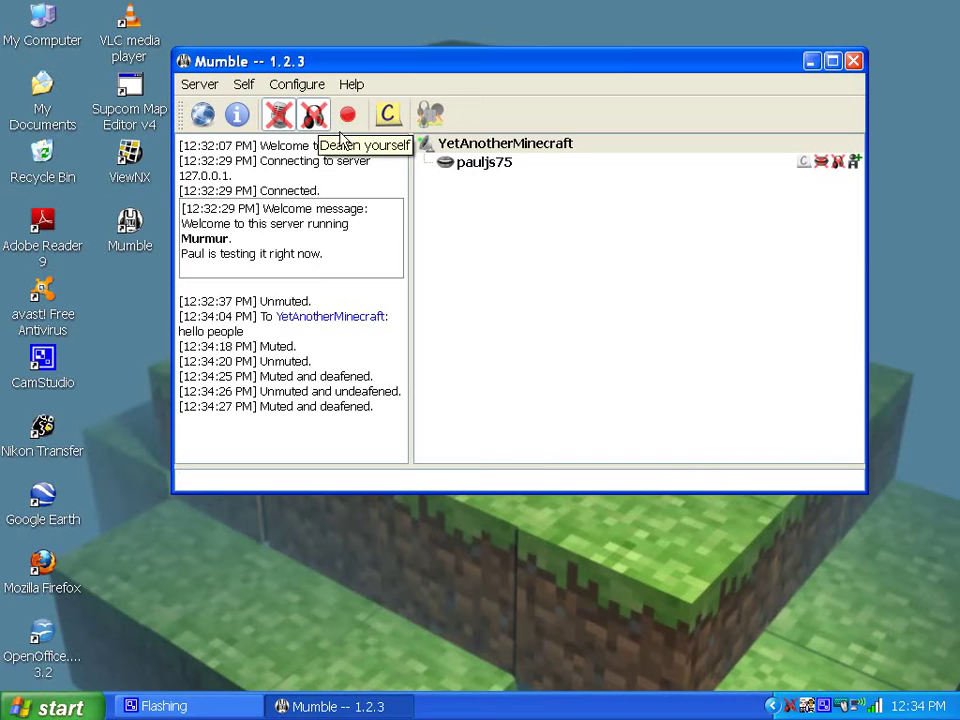
pyautogui.click(278, 116)
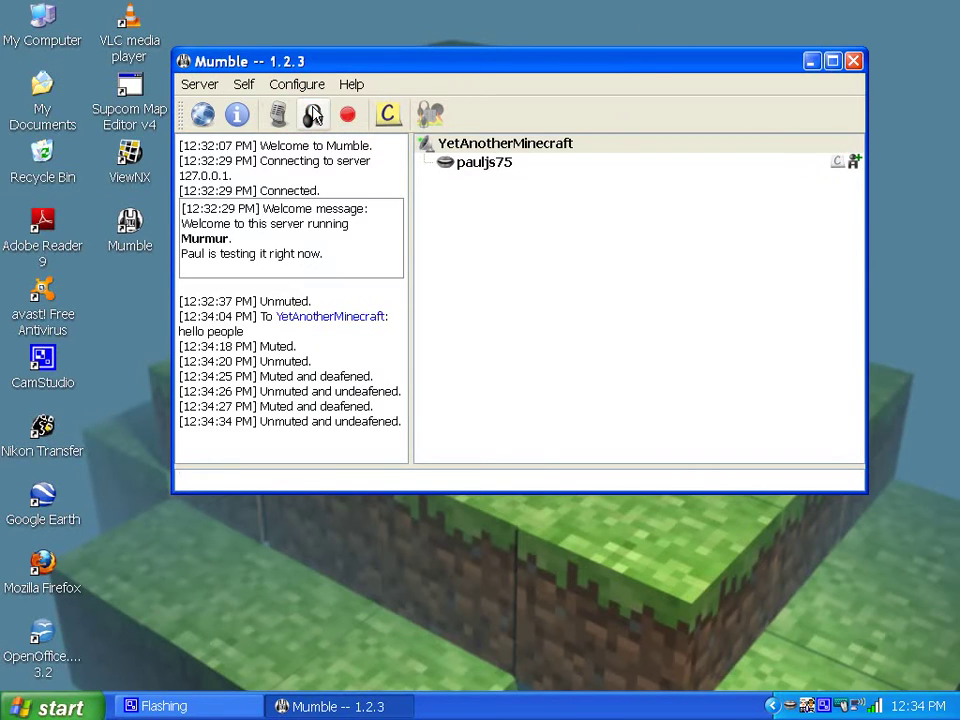
# View the voice recorder's output and mode settings and close it without recording
pyautogui.click(347, 116)
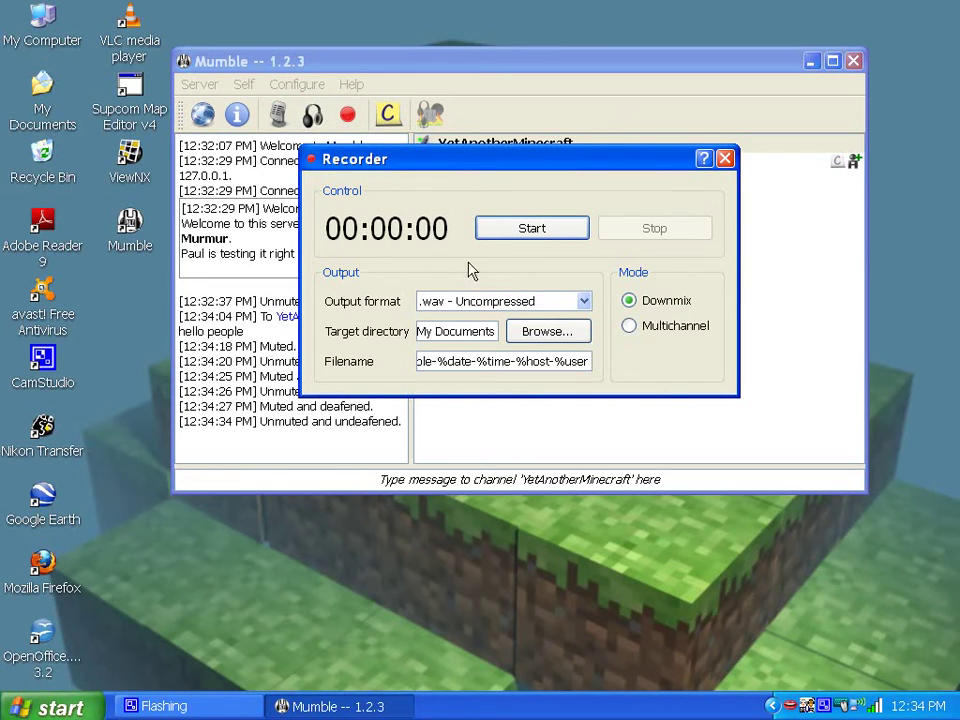
pyautogui.click(724, 159)
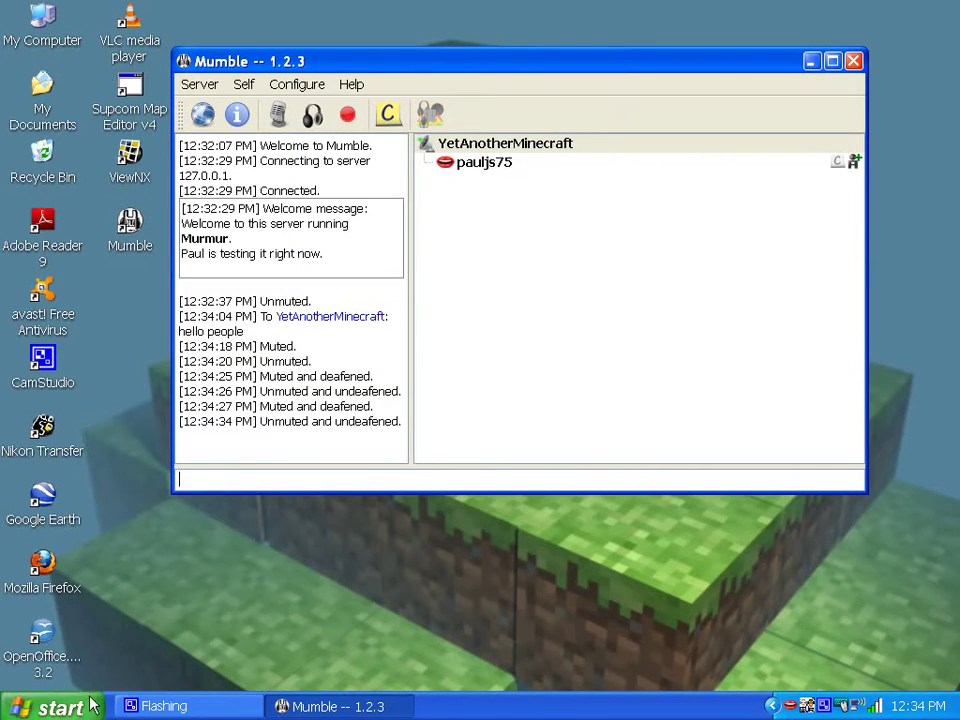
# View the Murmur server's log of startup and connection events, and close the log window
pyautogui.click(318, 484)
pyautogui.rightClick(808, 708)
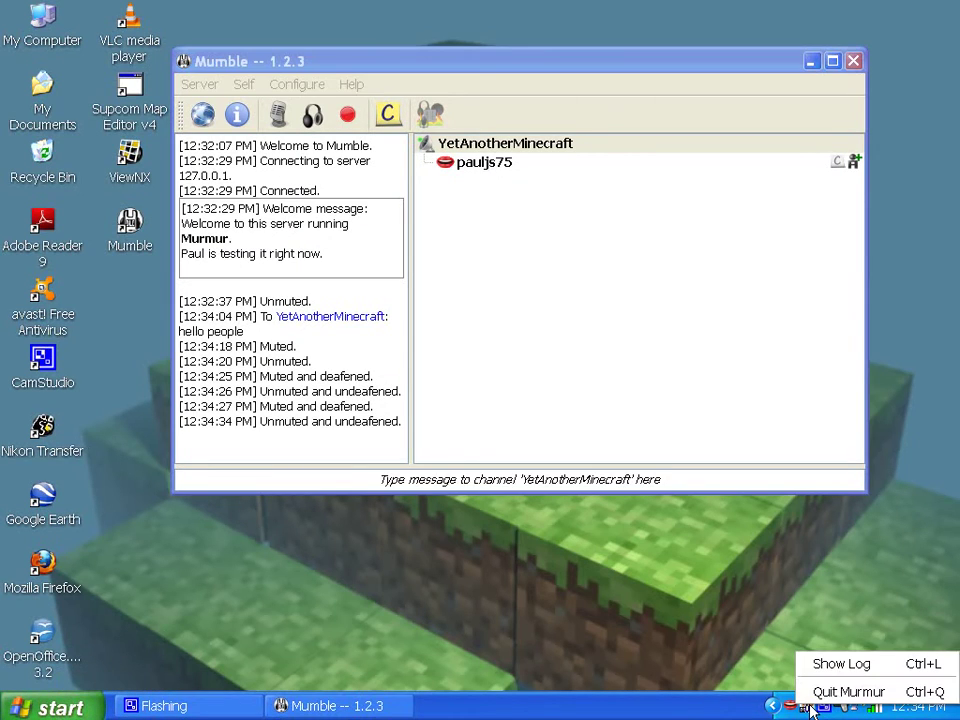
pyautogui.click(806, 670)
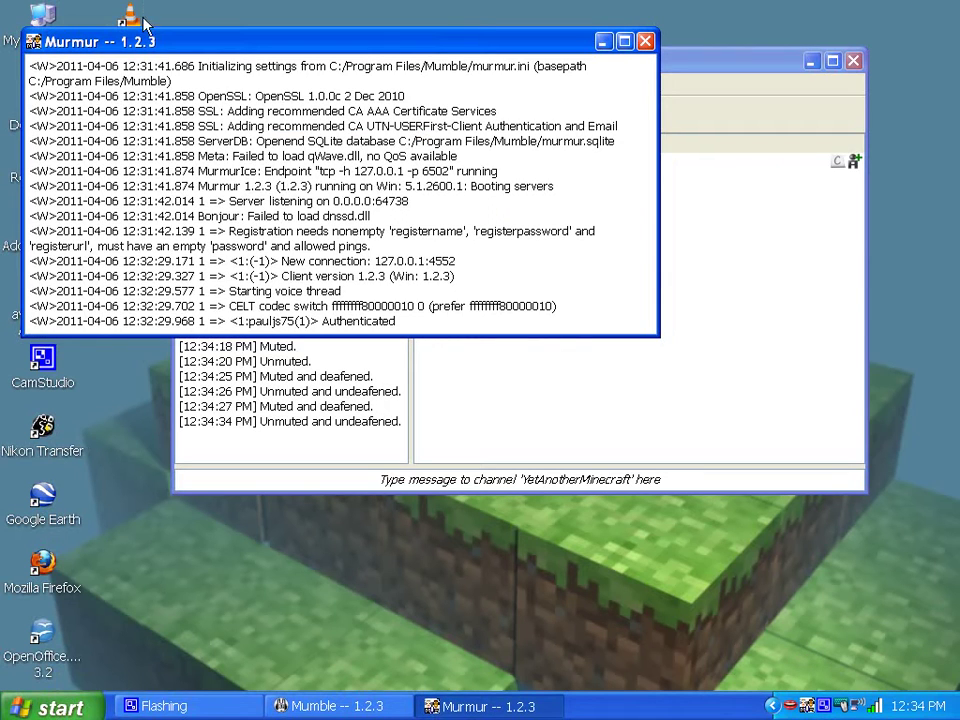
pyautogui.click(642, 43)
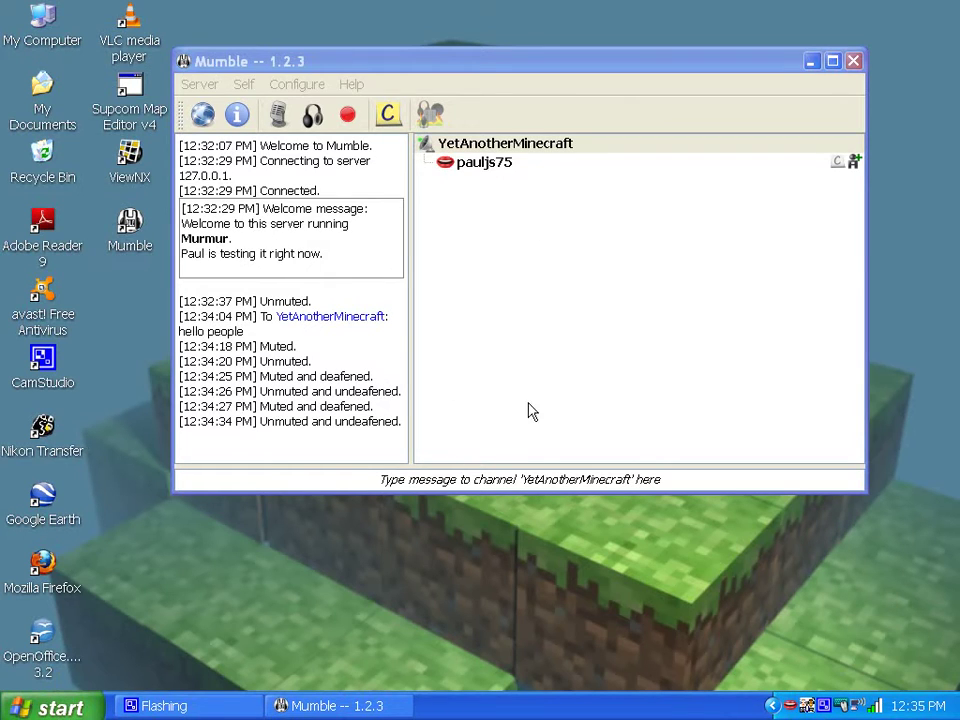
pyautogui.click(207, 485)
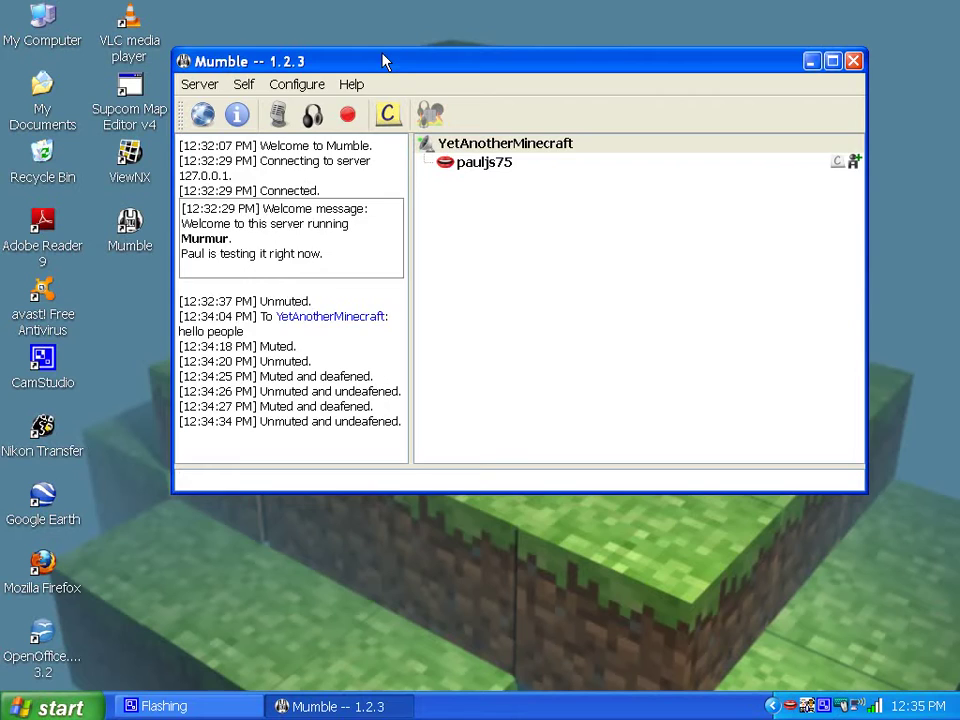
pyautogui.moveTo(381, 60); pyautogui.dragTo(350, 120)
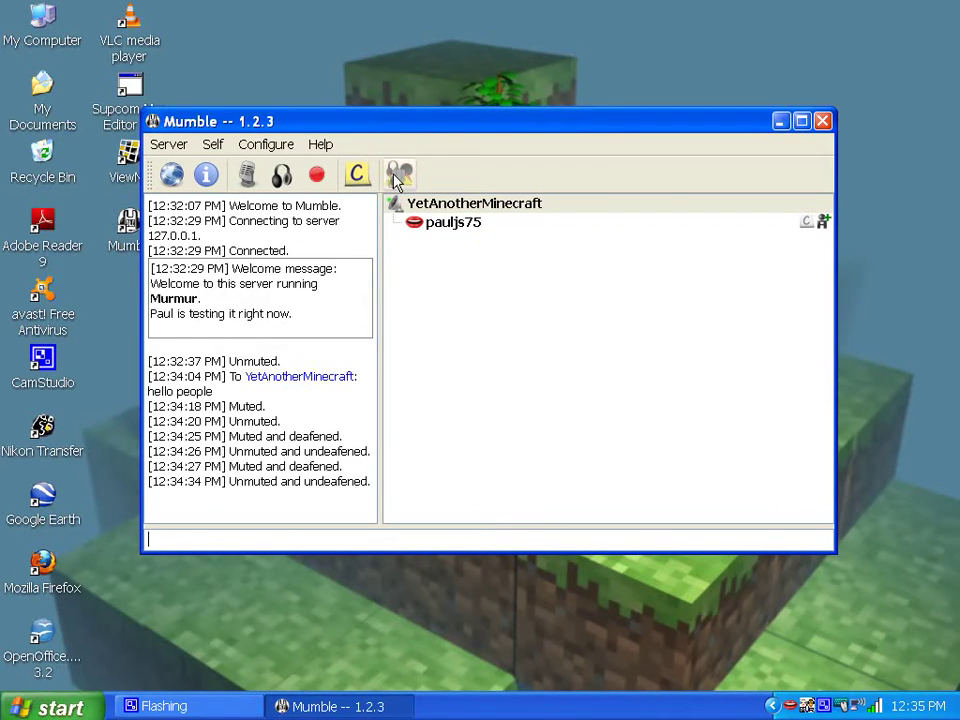
pyautogui.moveTo(335, 124); pyautogui.dragTo(351, 70)
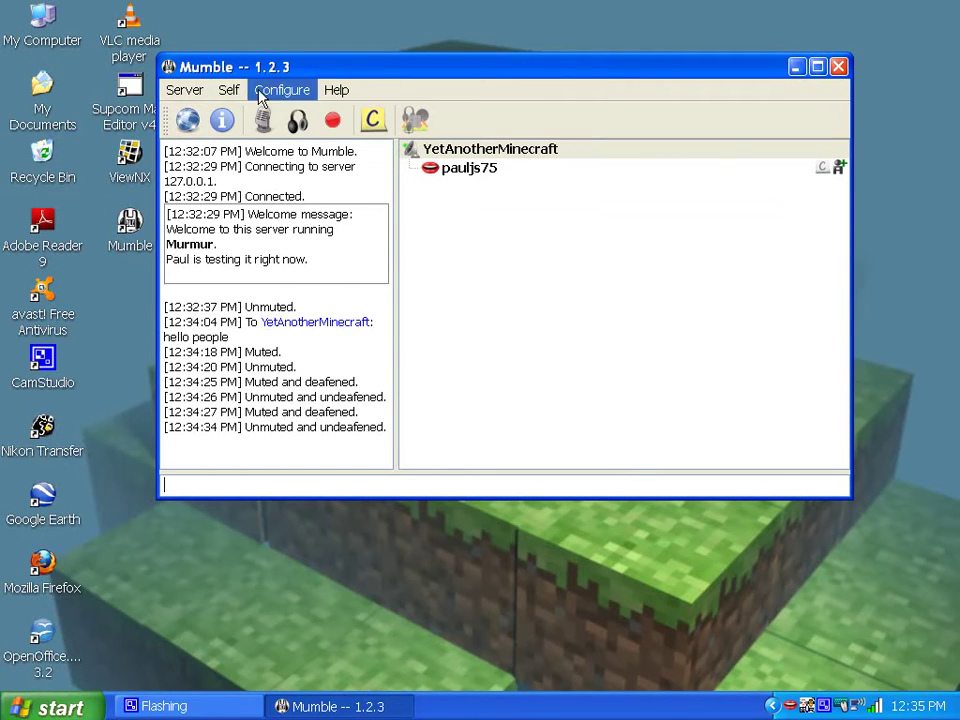
# Disconnect Mumble from the local server and shut down the Murmur server
pyautogui.click(185, 91)
pyautogui.click(198, 133)
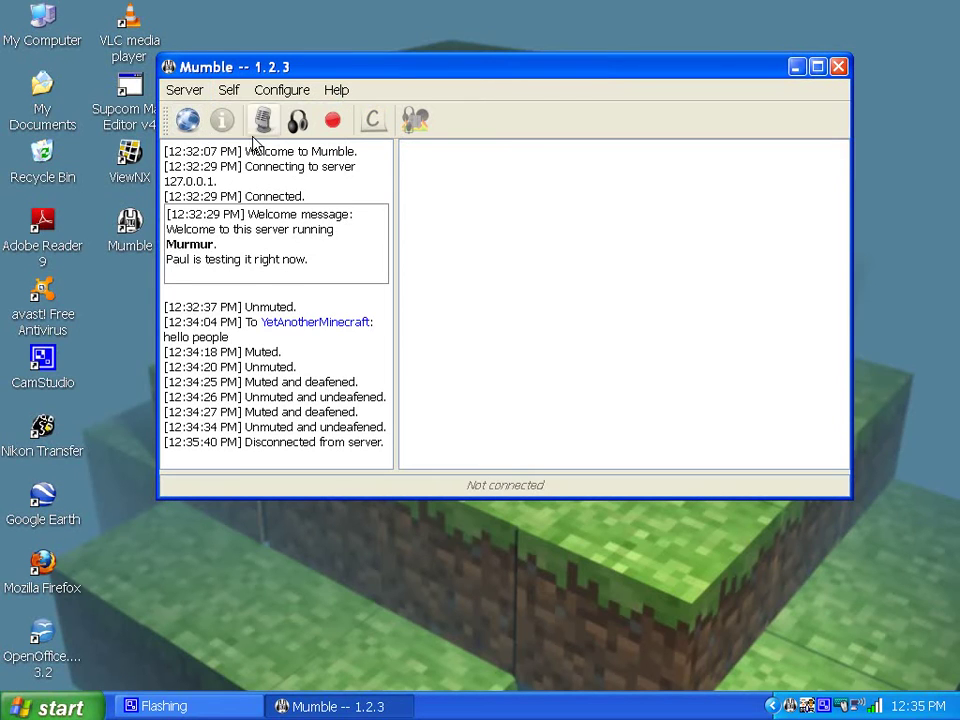
pyautogui.rightClick(808, 706)
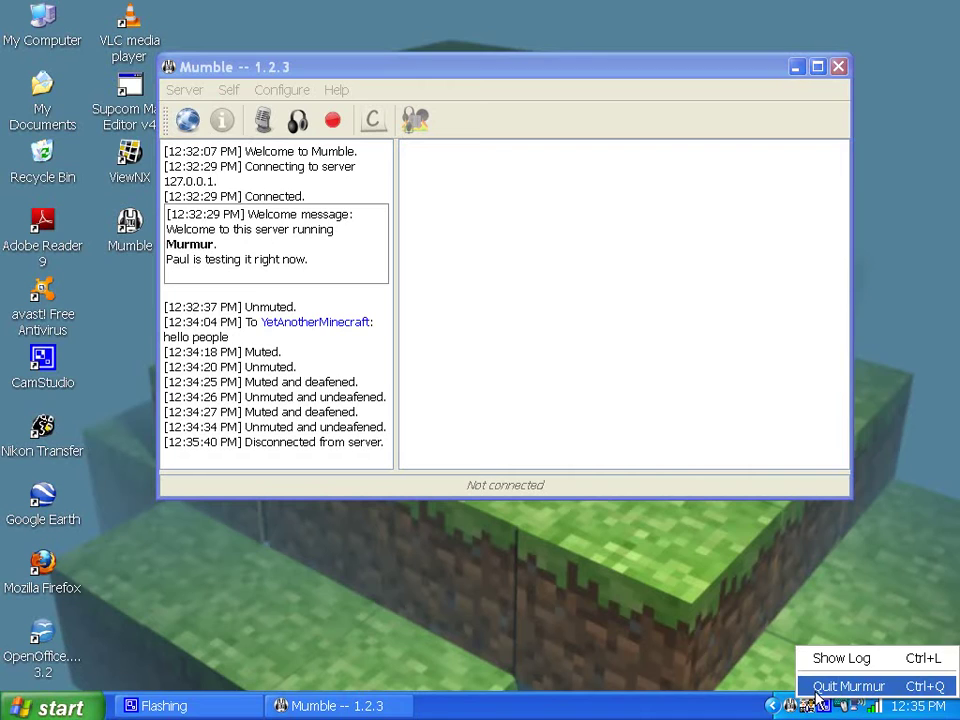
pyautogui.click(816, 690)
pyautogui.click(459, 365)
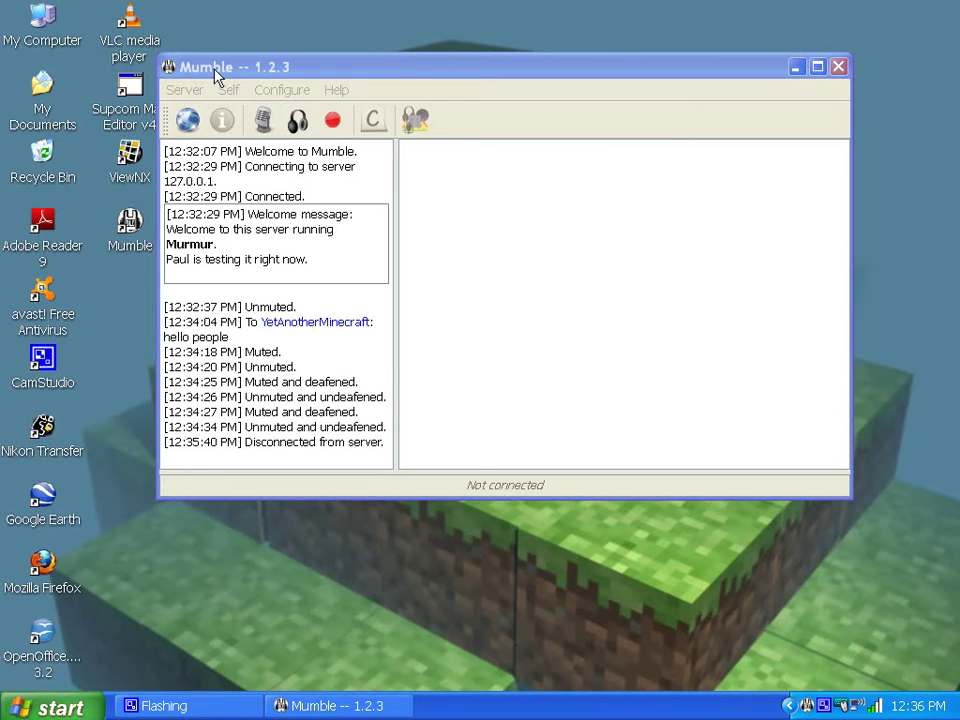
# Reposition the disconnected Mumble window on the desktop and exit the Mumble client
pyautogui.moveTo(240, 68); pyautogui.dragTo(274, 104)
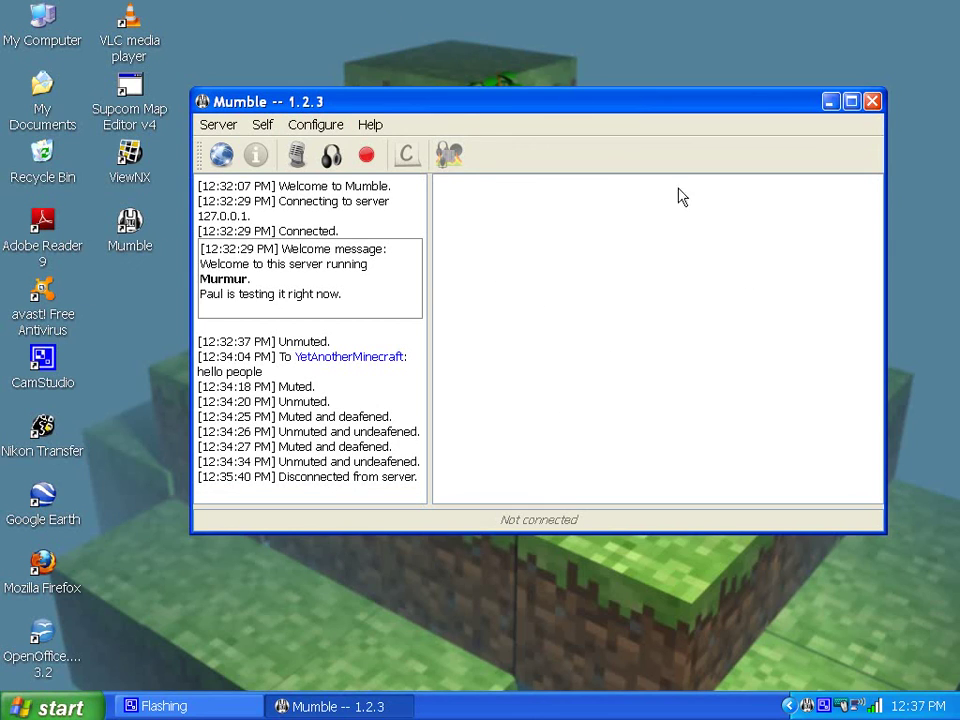
pyautogui.click(872, 102)
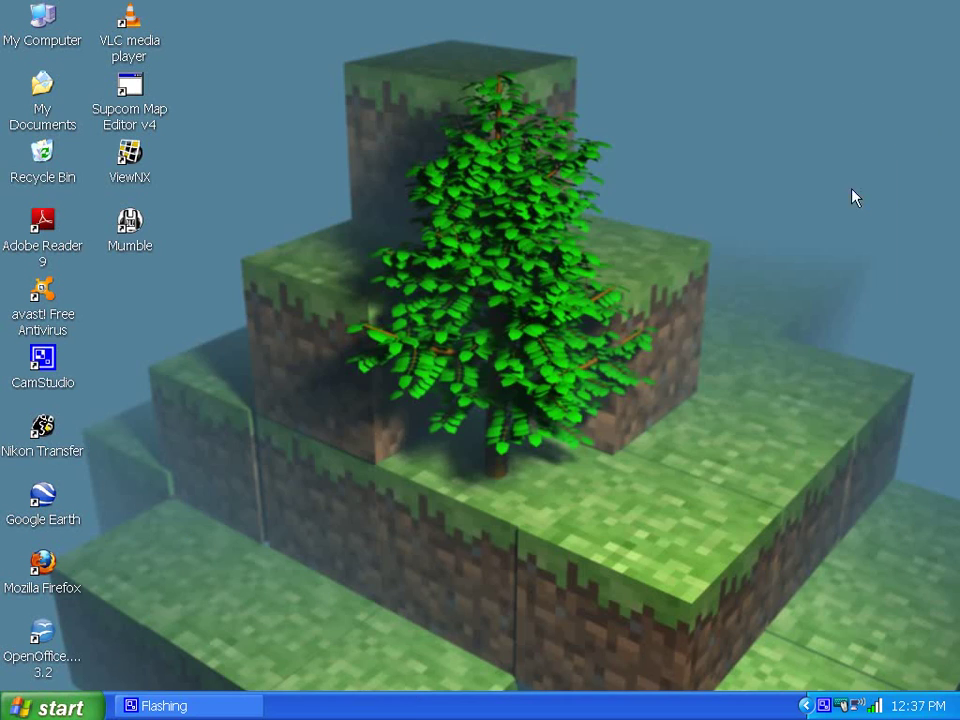